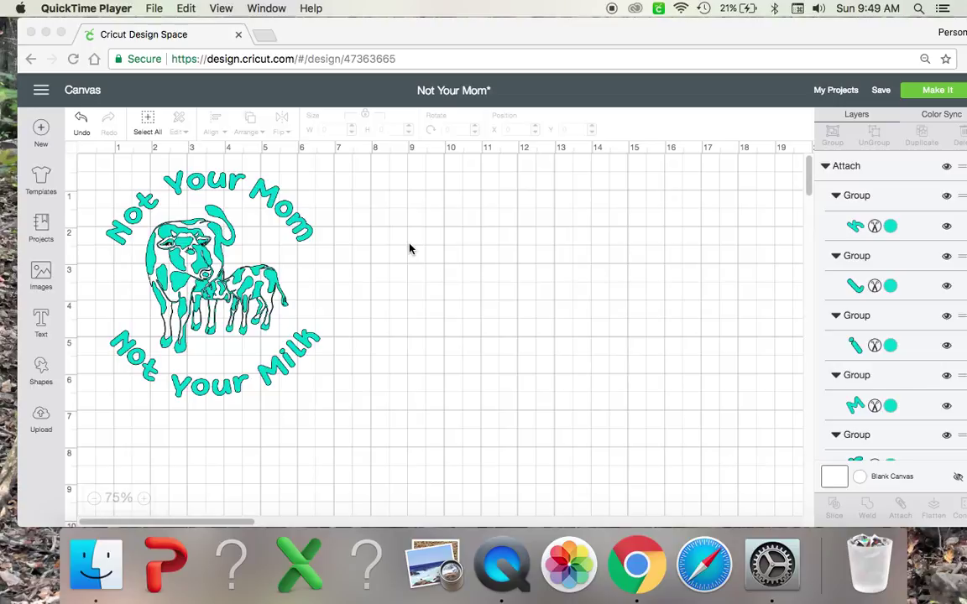
# Step: Filter the canvas templates gallery to the Fashion category
pyautogui.moveTo(416, 35); pyautogui.dragTo(400, 32)
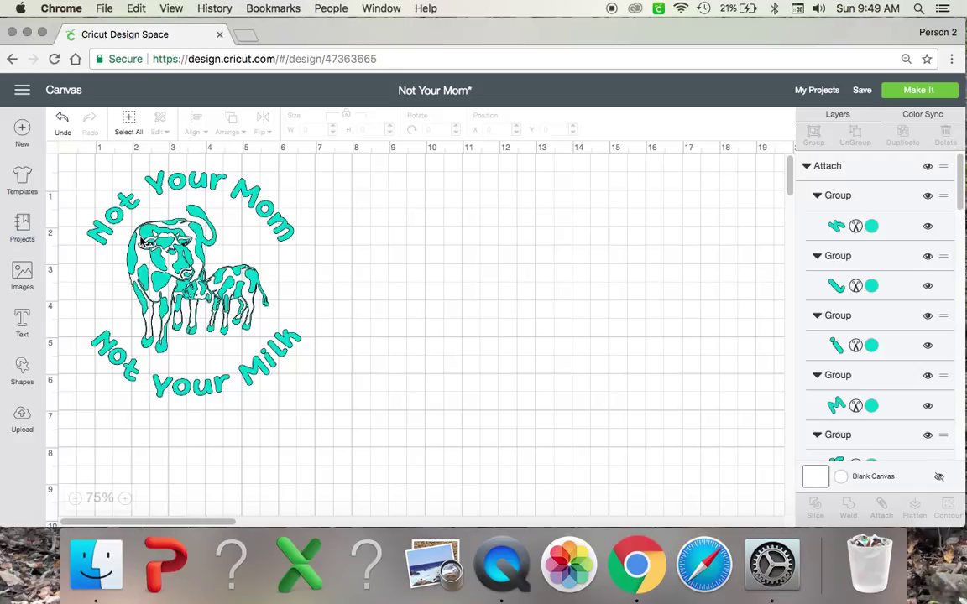
pyautogui.click(32, 188)
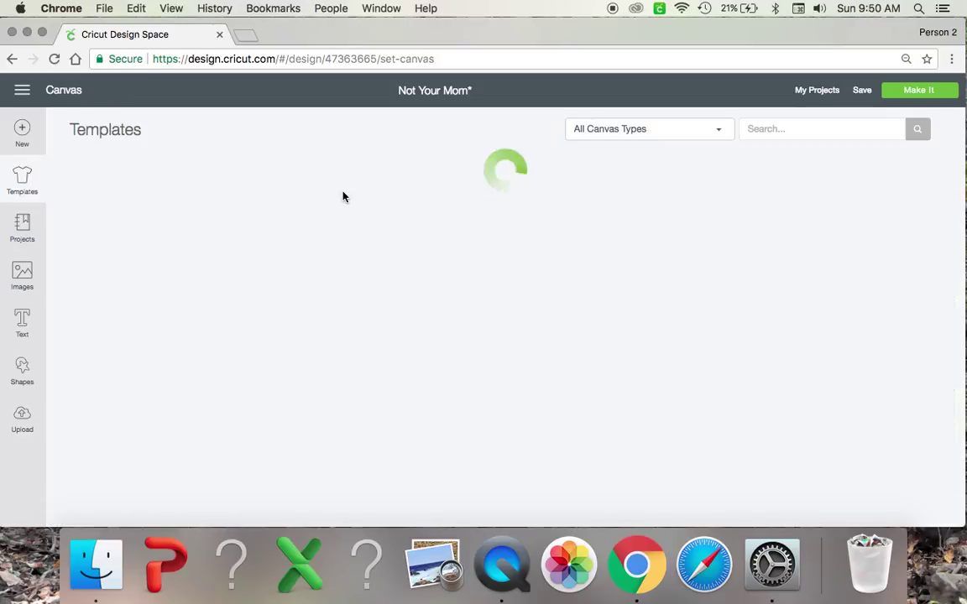
pyautogui.click(724, 133)
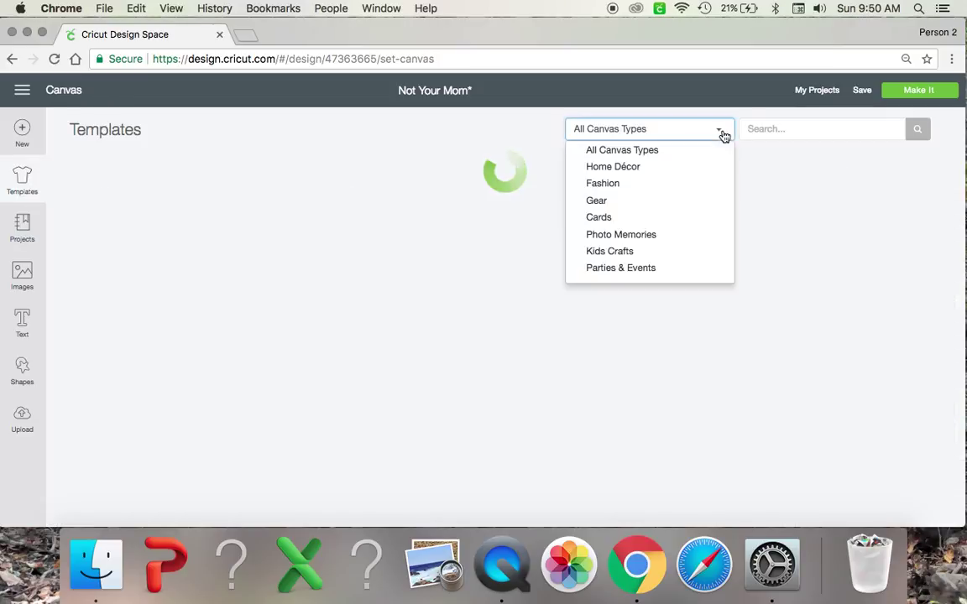
pyautogui.click(608, 188)
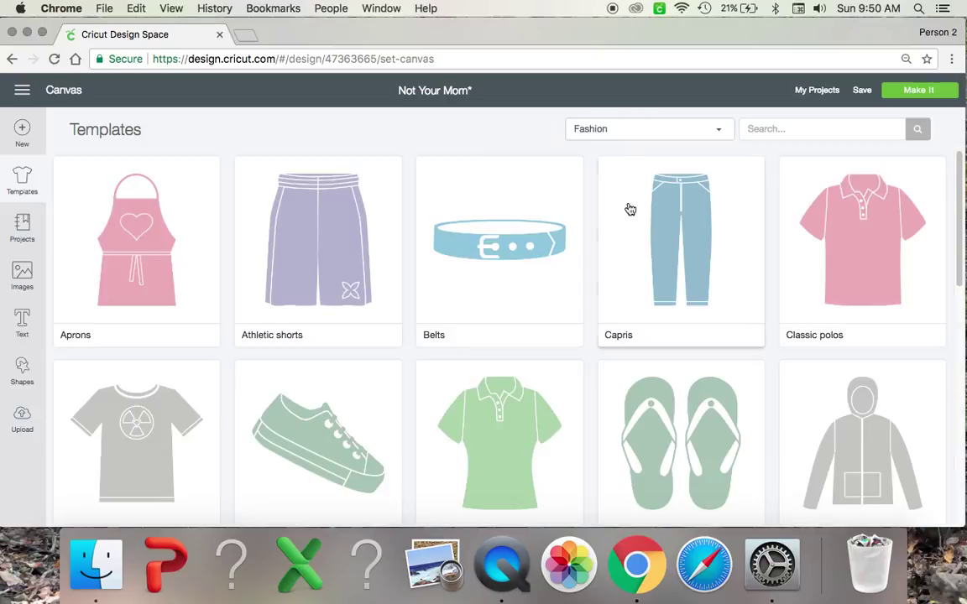
# Step: Apply the Classic t-shirts template (Men Short sleeve, Small) behind the cow design
pyautogui.scroll(-5, 143, 295)
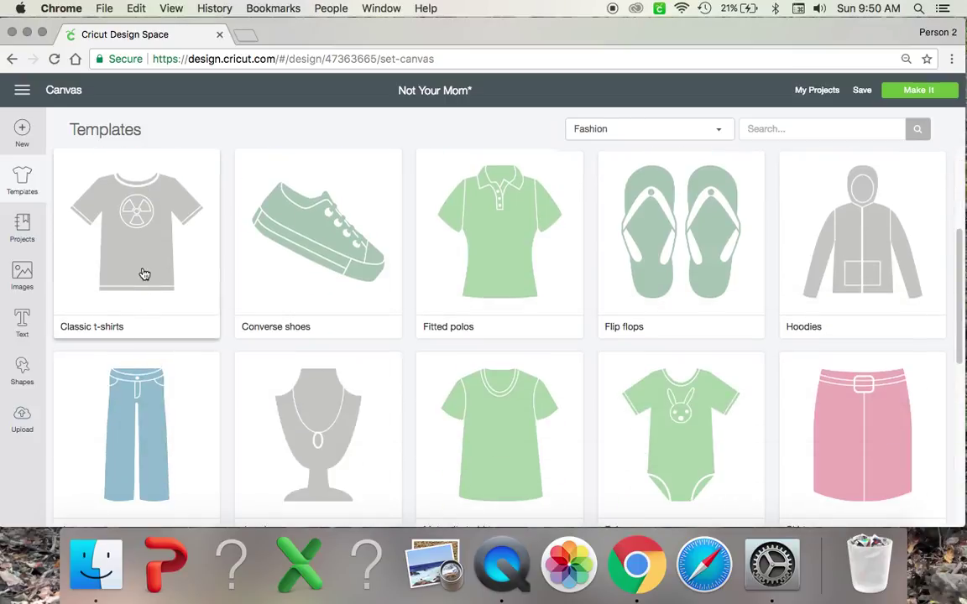
pyautogui.scroll(-2, 514, 335)
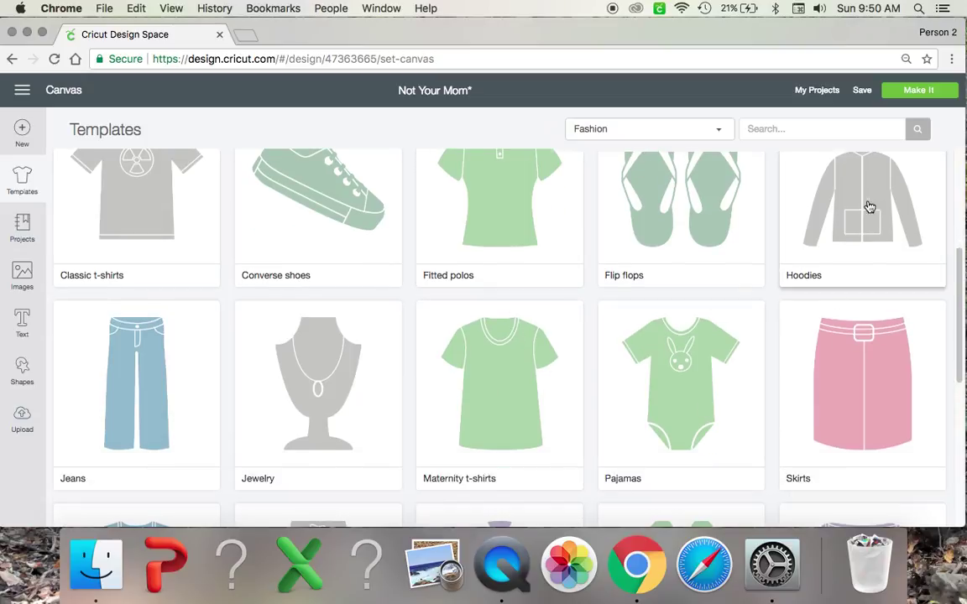
pyautogui.scroll(-4, 648, 435)
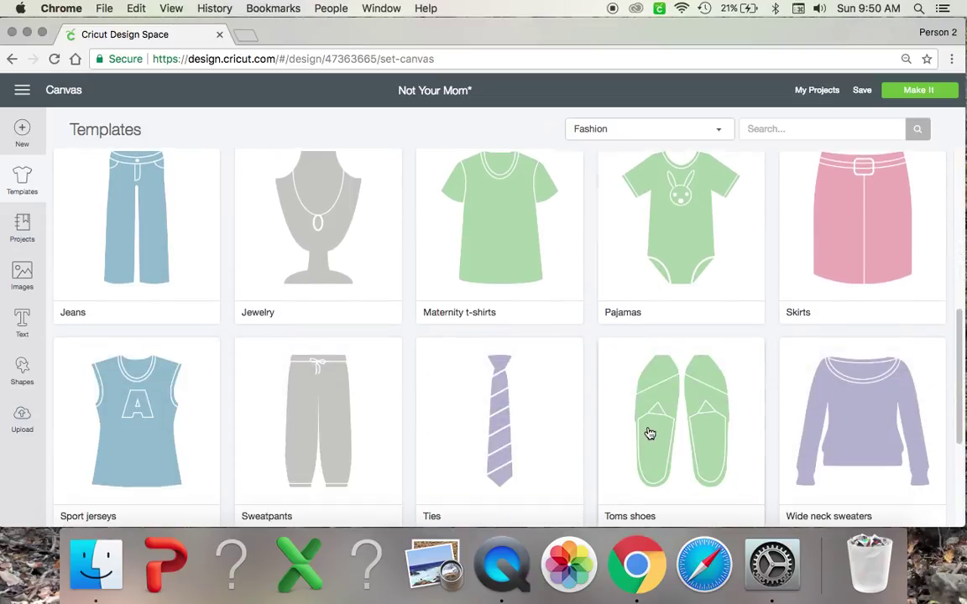
pyautogui.scroll(-2, 656, 431)
pyautogui.scroll(-10, 660, 430)
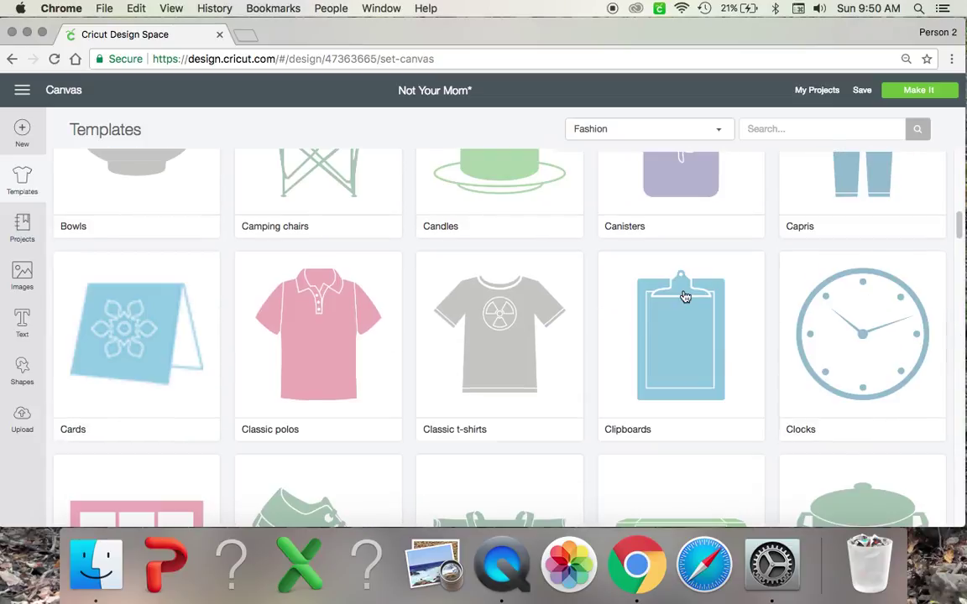
pyautogui.scroll(-5, 505, 389)
pyautogui.scroll(-8, 505, 389)
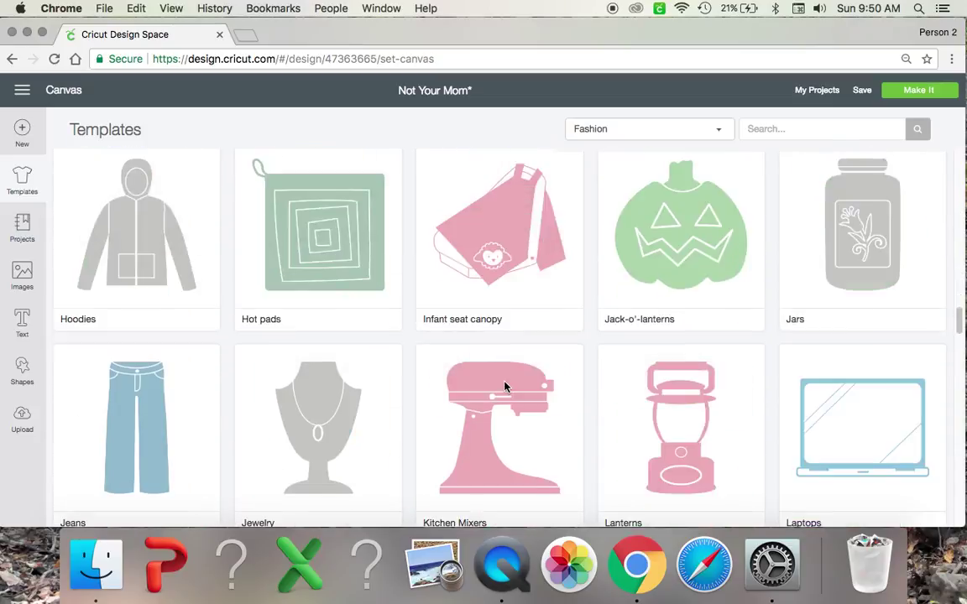
pyautogui.scroll(7, 506, 389)
pyautogui.scroll(-5, 505, 389)
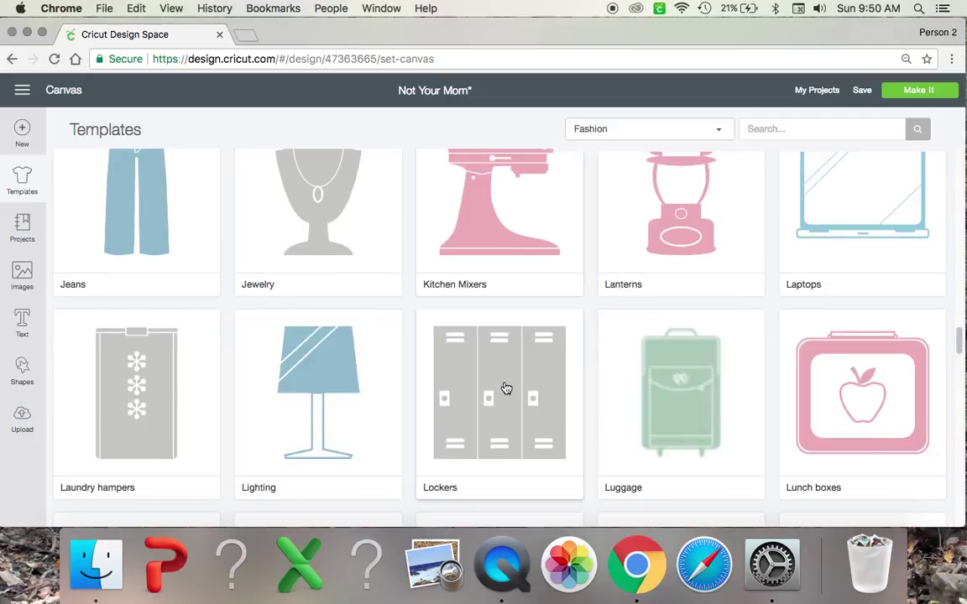
pyautogui.scroll(15, 356, 371)
pyautogui.scroll(5, 215, 344)
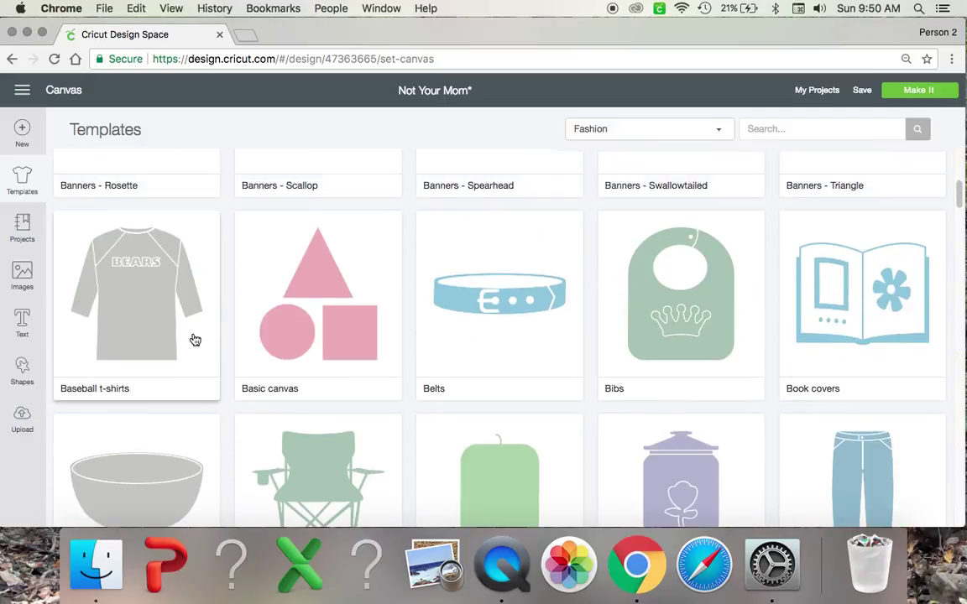
pyautogui.scroll(-10, 195, 340)
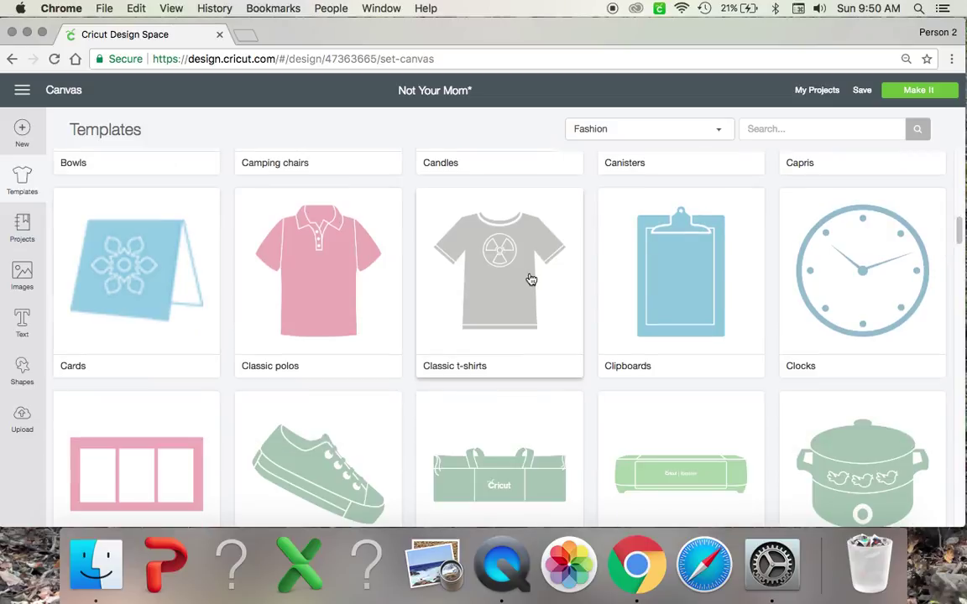
pyautogui.click(528, 279)
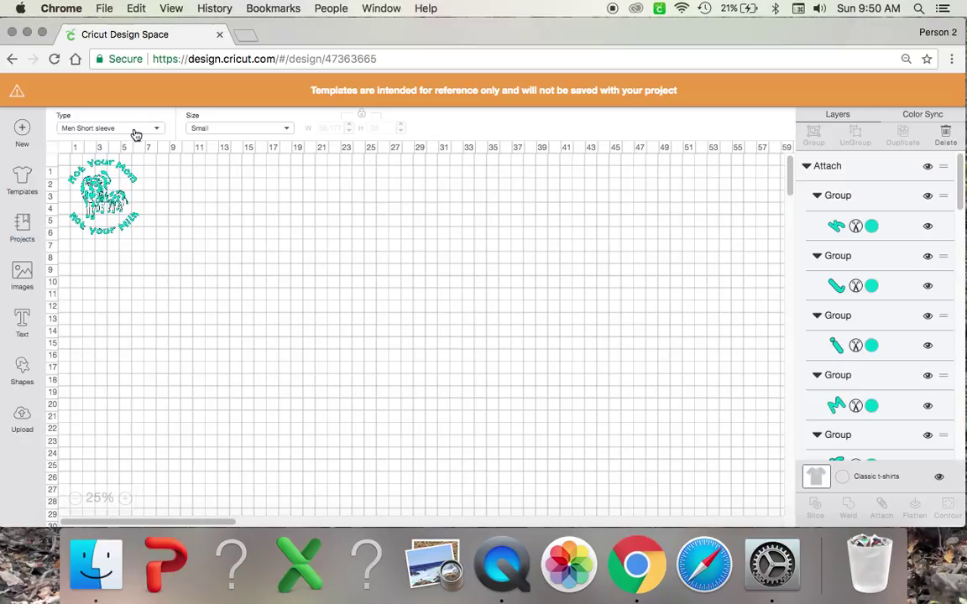
# Step: Switch the shirt template to Kids Short sleeve with a Custom size of 26.694 × 21.5
pyautogui.click(142, 133)
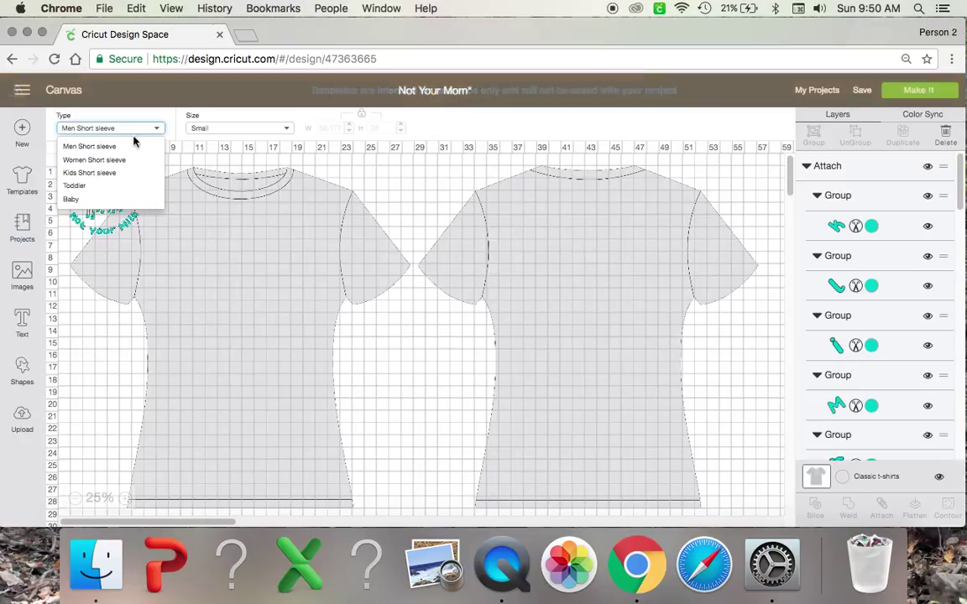
pyautogui.click(95, 174)
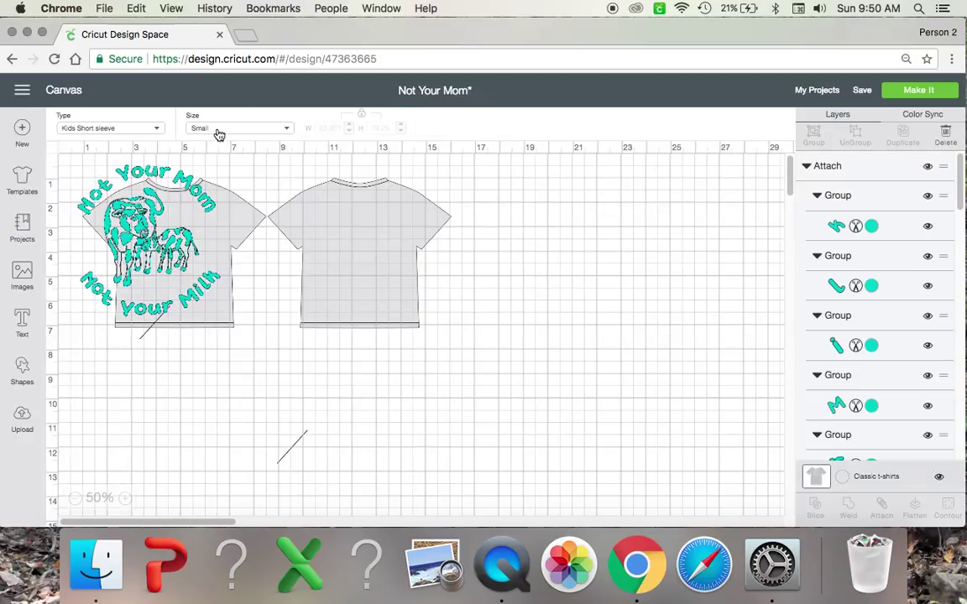
pyautogui.click(198, 126)
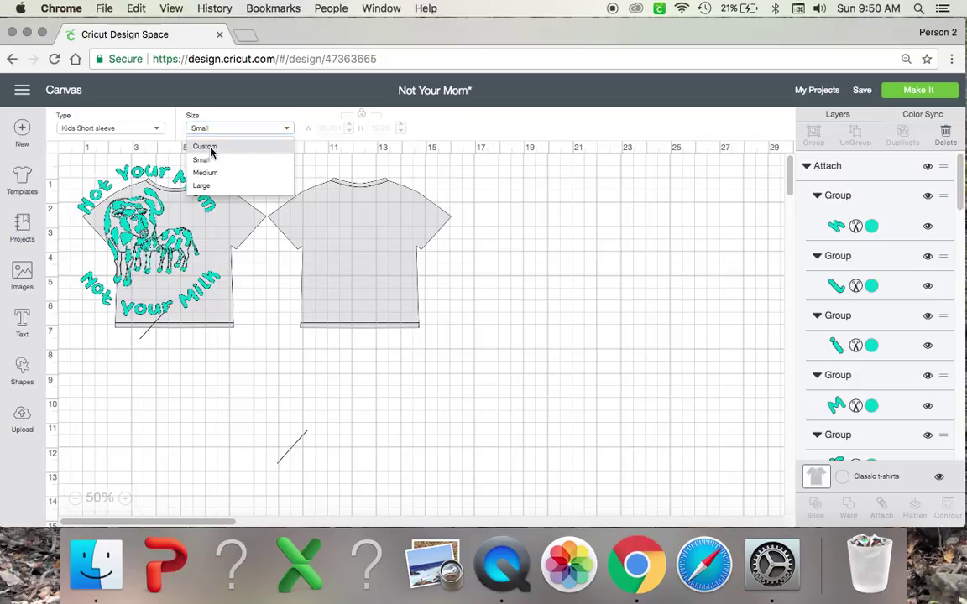
pyautogui.click(211, 148)
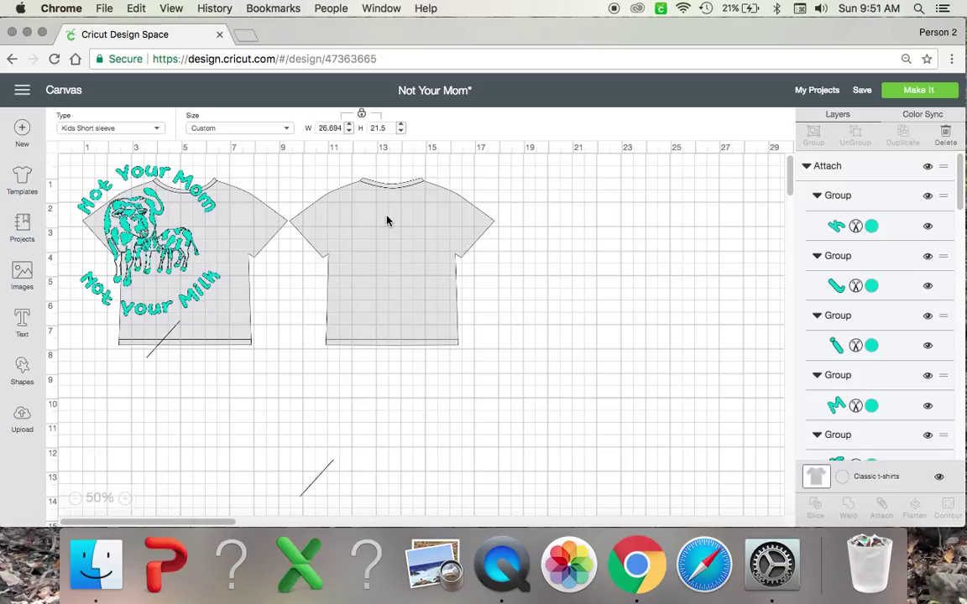
# Step: Set the template height to 15 so its width scales to 18.624
pyautogui.click(389, 128)
pyautogui.write('1')
pyautogui.click(323, 128)
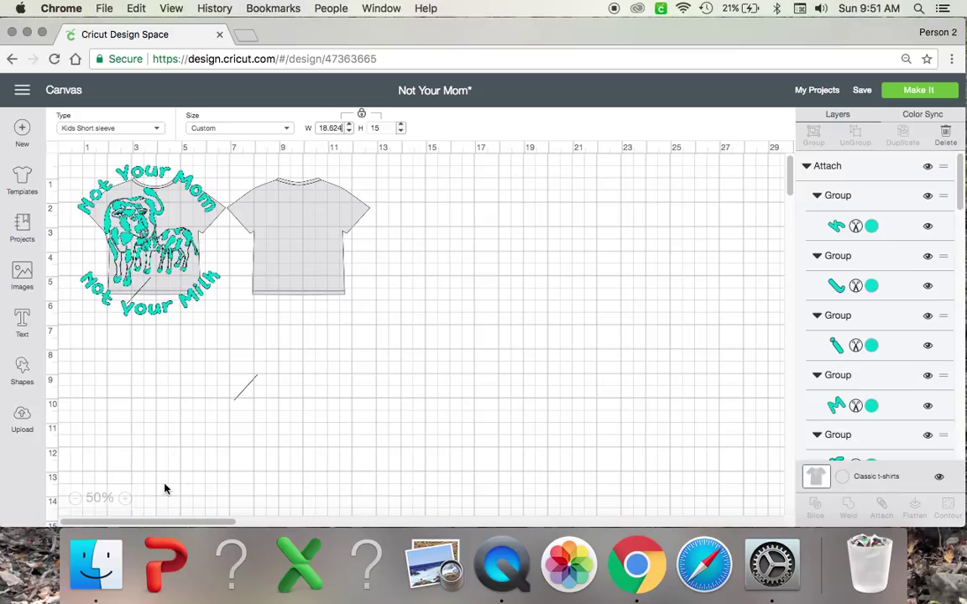
pyautogui.click(126, 499)
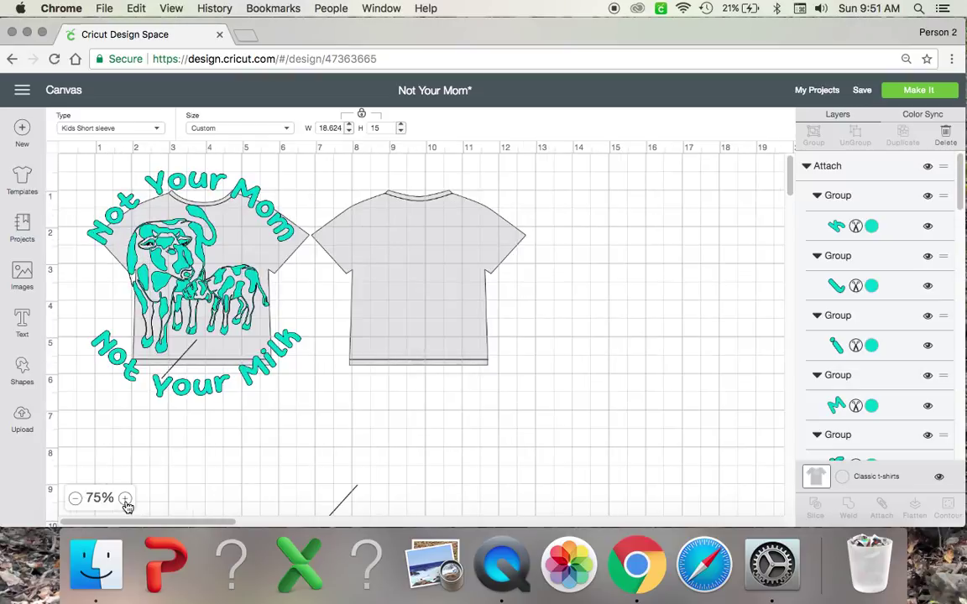
# Step: Shrink the cow design to 2.727 × 2.893 and centre it on the front shirt's chest
pyautogui.click(125, 499)
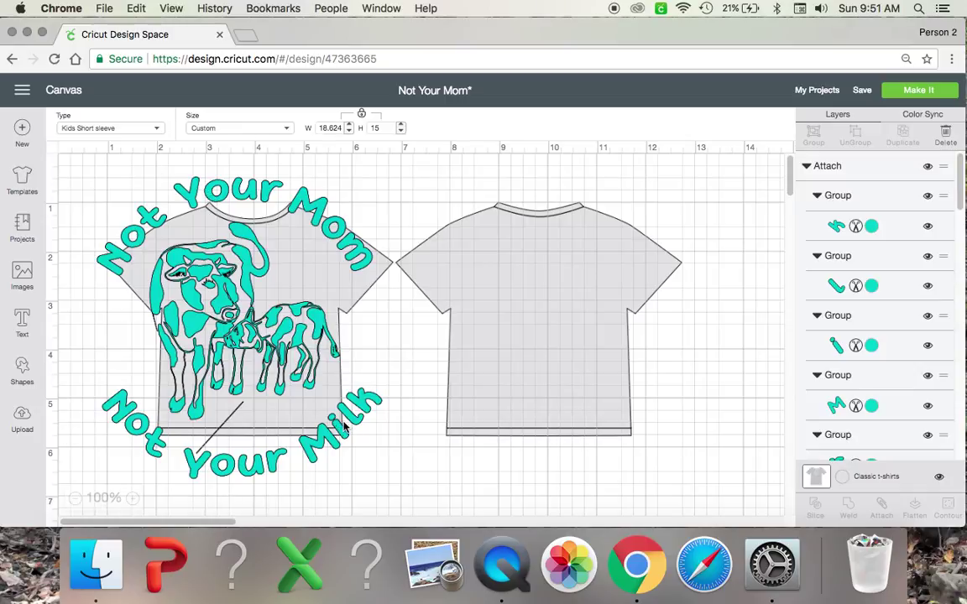
pyautogui.click(315, 388)
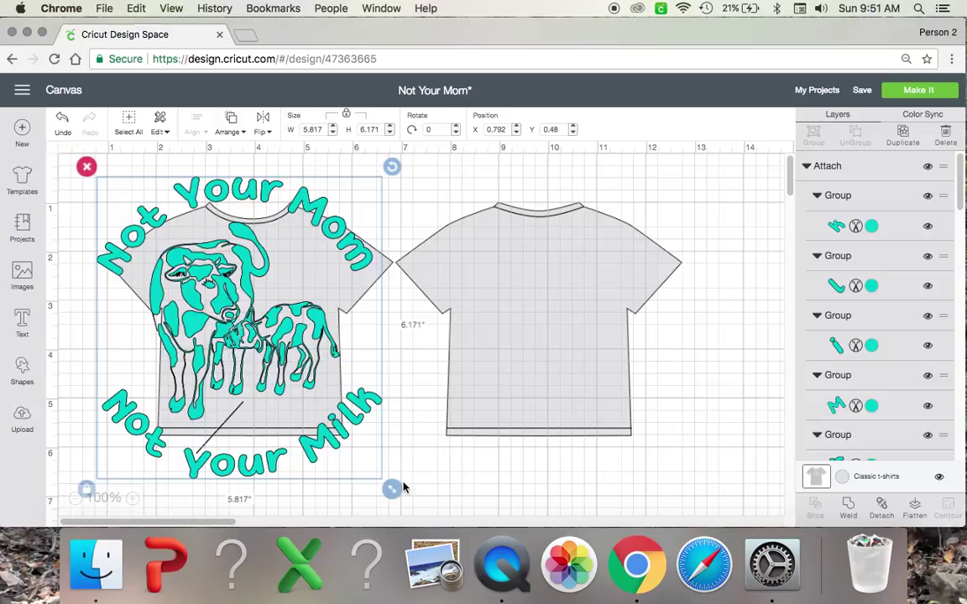
pyautogui.moveTo(403, 488); pyautogui.dragTo(216, 366)
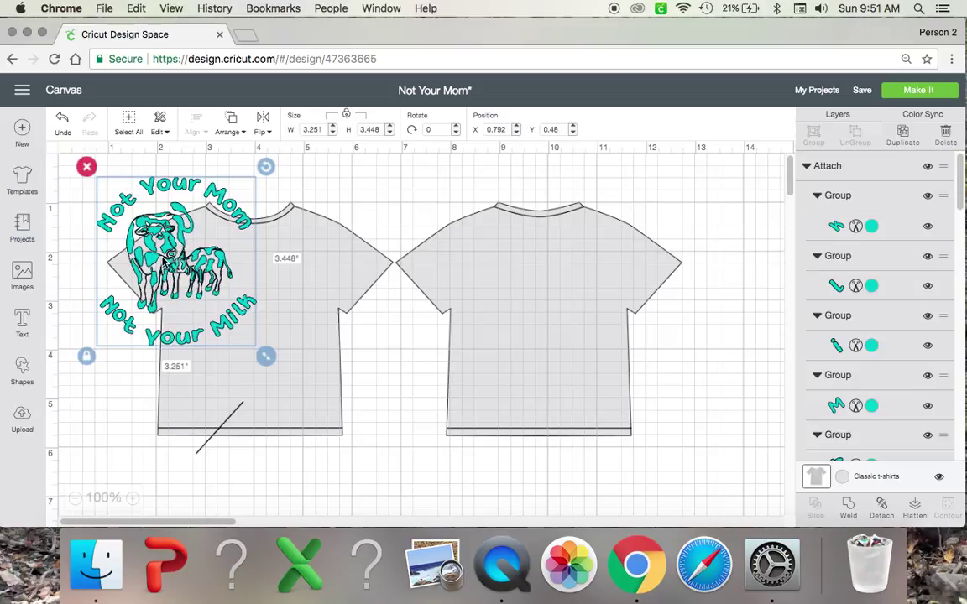
pyautogui.moveTo(172, 277); pyautogui.dragTo(245, 332)
pyautogui.moveTo(338, 411); pyautogui.dragTo(283, 312)
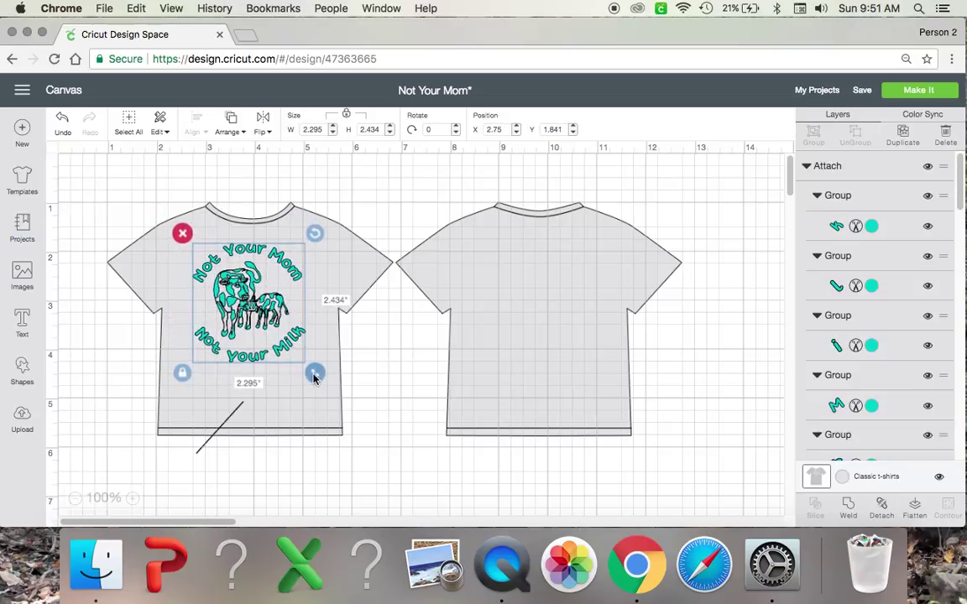
pyautogui.moveTo(316, 373); pyautogui.dragTo(335, 396)
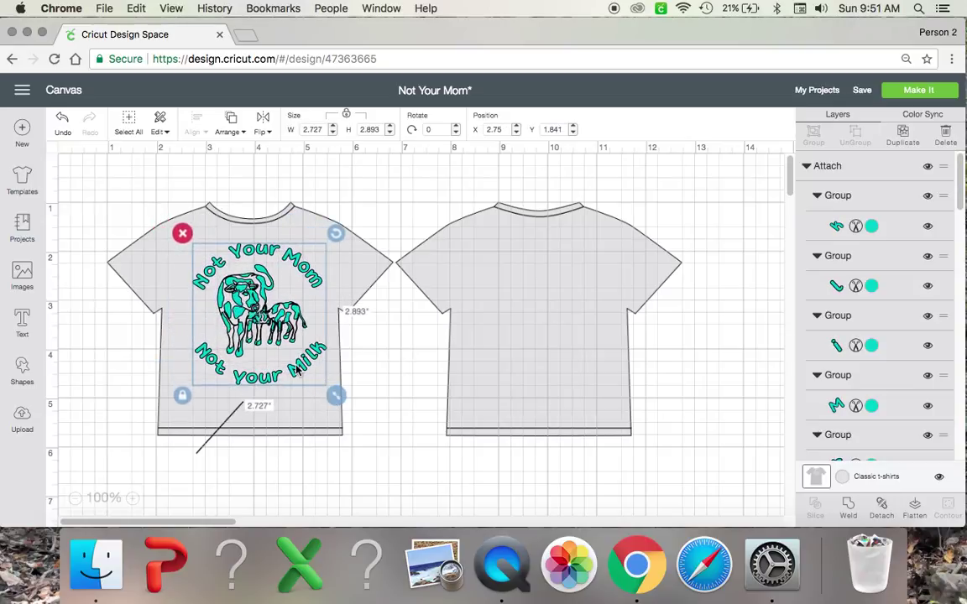
pyautogui.moveTo(280, 342); pyautogui.dragTo(269, 344)
pyautogui.click(375, 404)
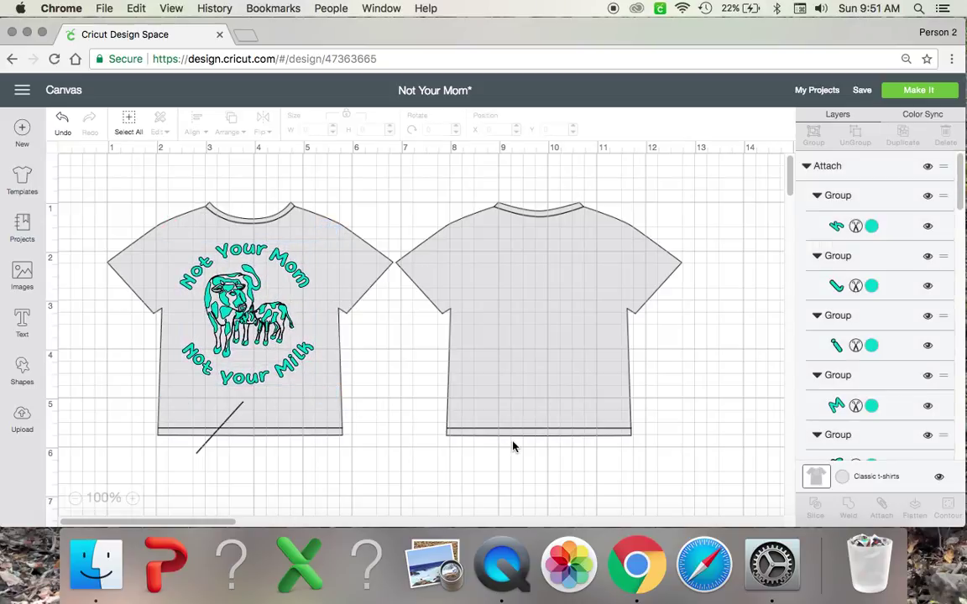
# Step: Resize the cow decal to 2.531 × 2.684 and nudge it slightly right and down on the chest
pyautogui.click(250, 319)
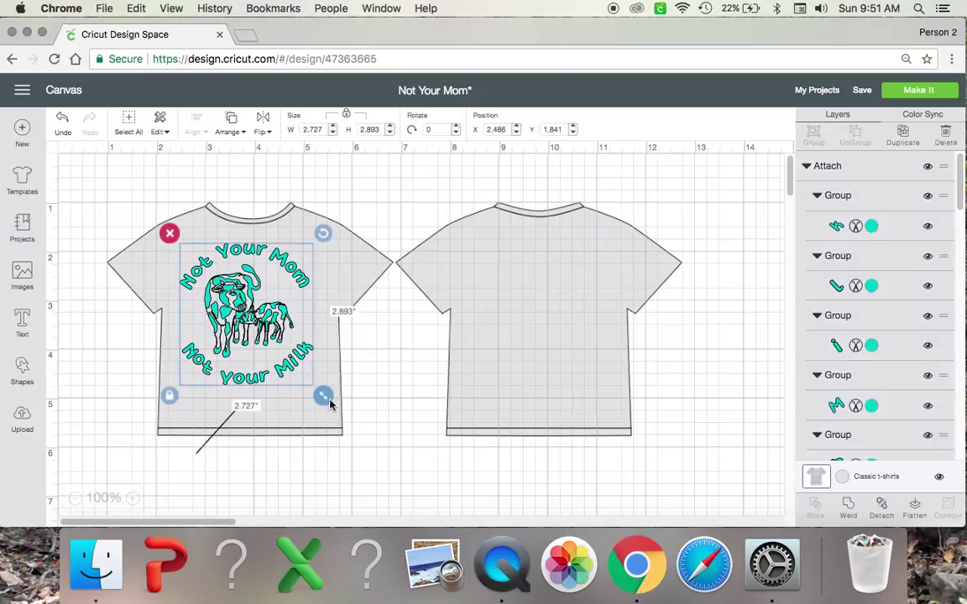
pyautogui.moveTo(325, 402); pyautogui.dragTo(314, 385)
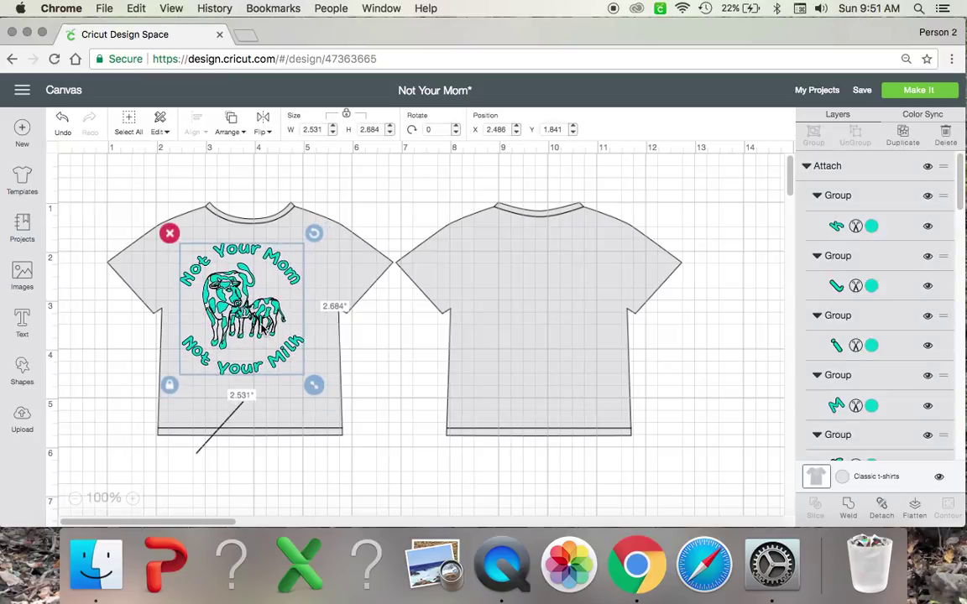
pyautogui.moveTo(269, 332); pyautogui.dragTo(278, 334)
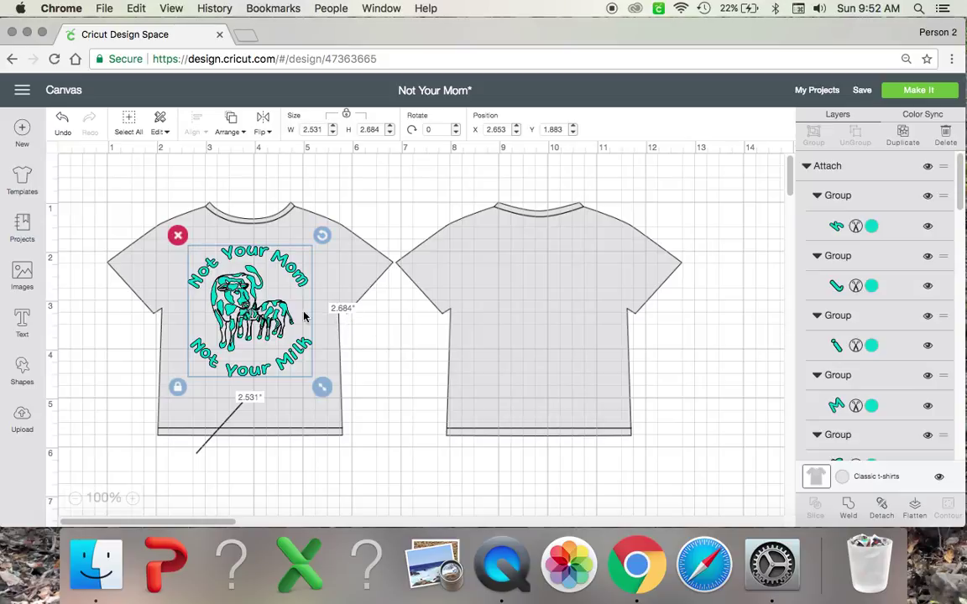
pyautogui.click(357, 235)
pyautogui.click(271, 280)
pyautogui.click(133, 499)
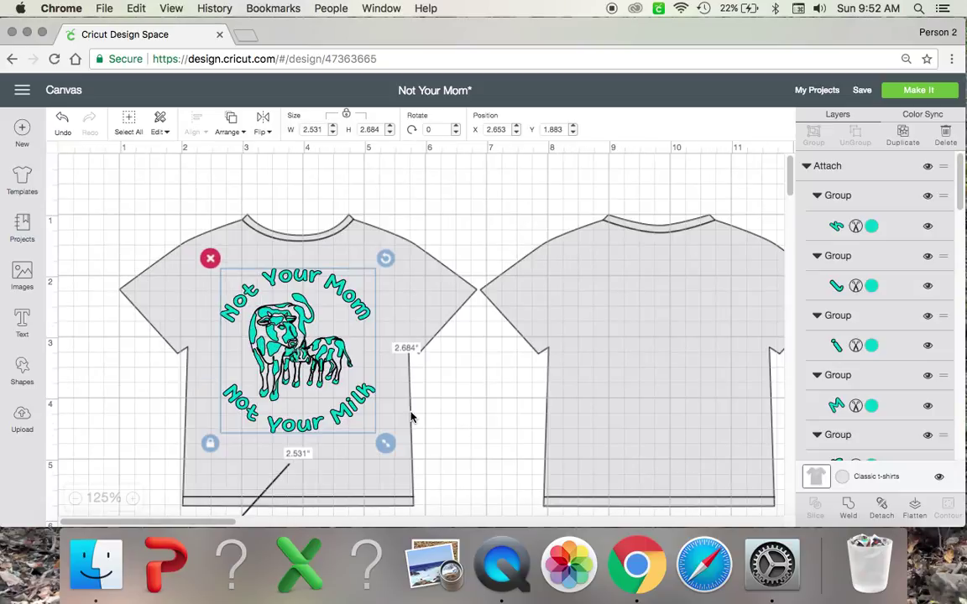